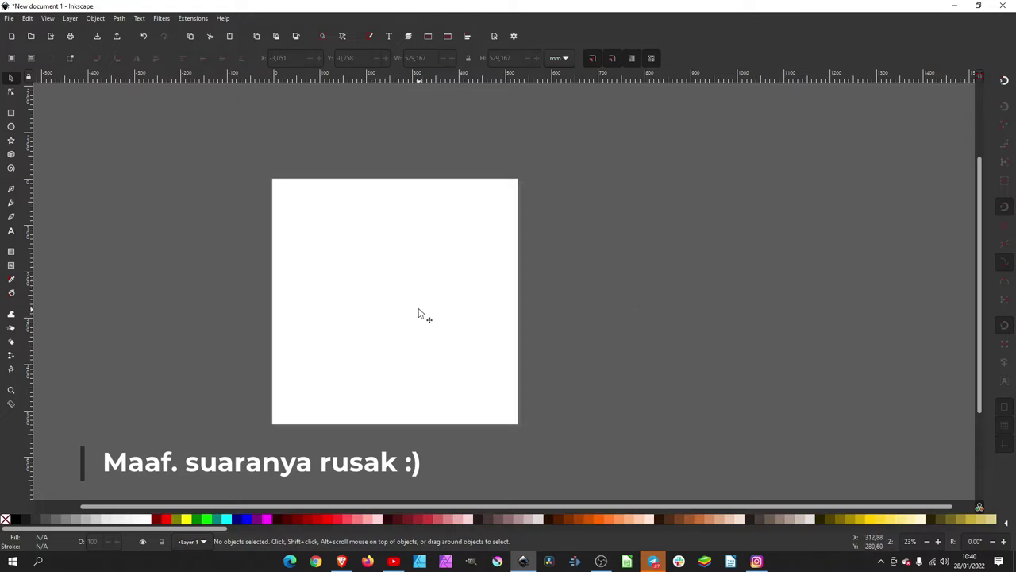
- Select and nudge the white square, then switch the toolbar units from mm to px
left_click(398, 277)
mouse_move(400, 278)
left_mouse_down()
mouse_move(386, 256)
mouse_move(419, 249)
left_mouse_up()
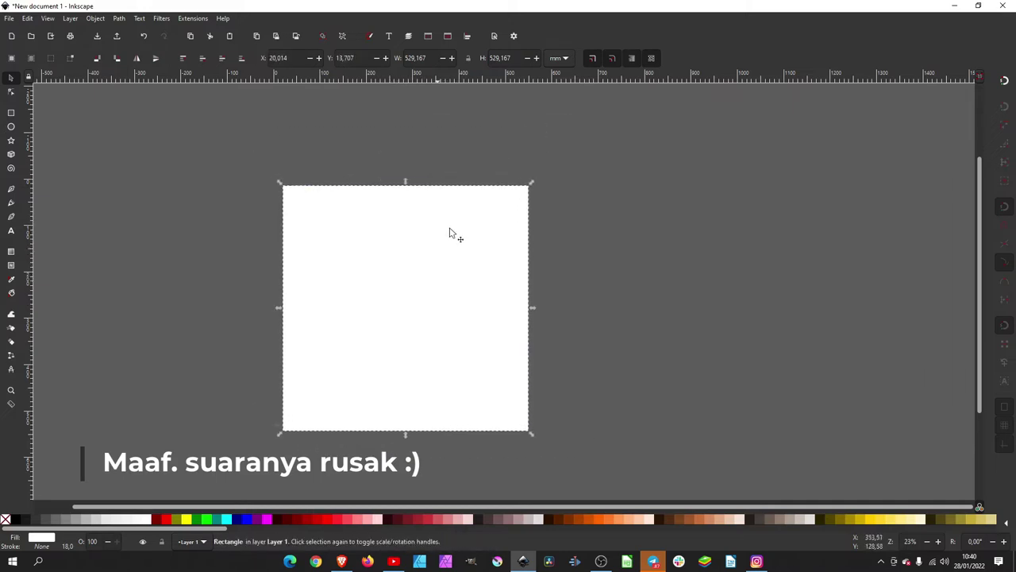
left_click(561, 60)
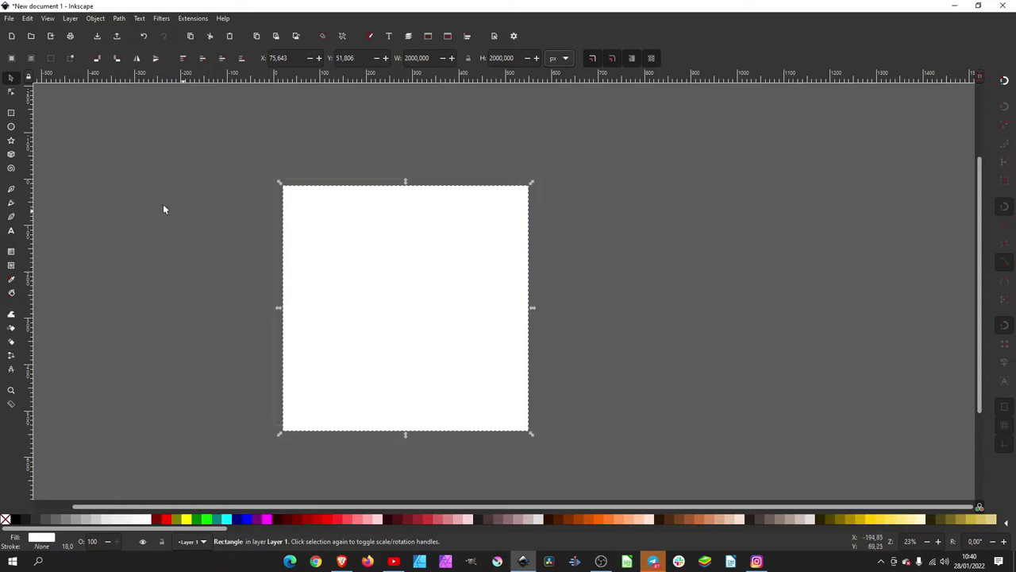
- Open the Export PNG Image panel from the File menu and dismiss the chat notifications
left_click(8, 18)
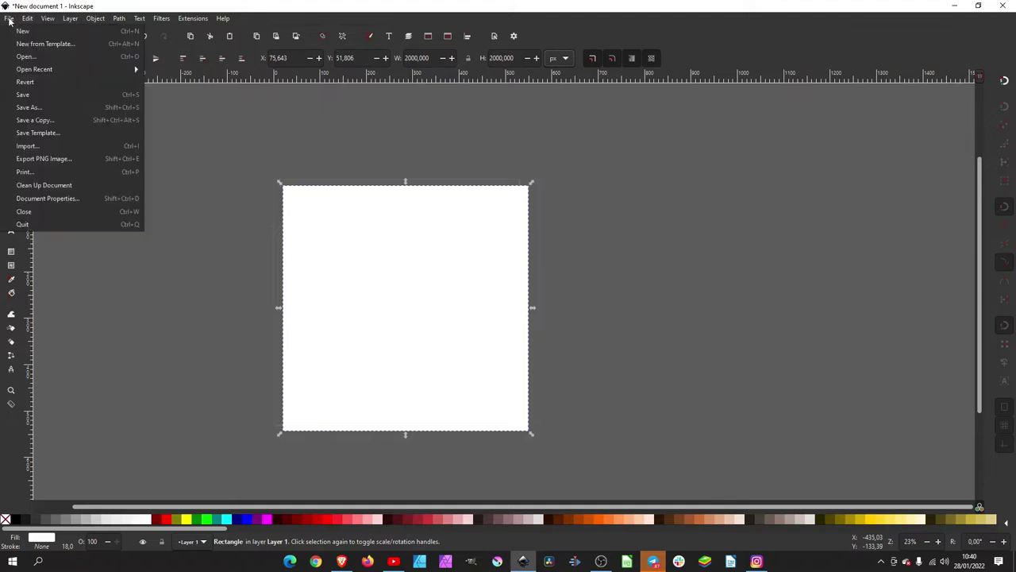
left_click(67, 159)
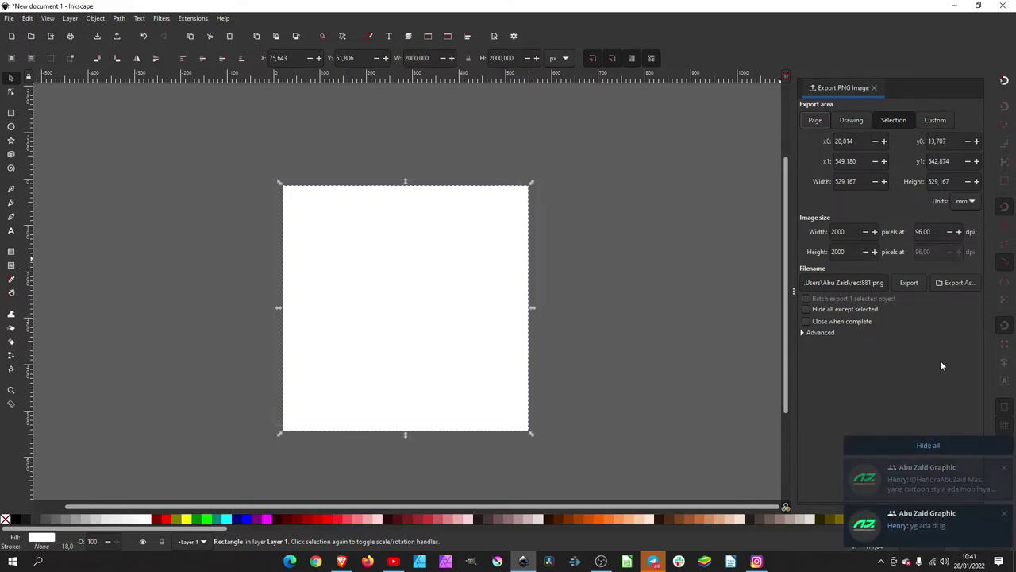
left_click(928, 445)
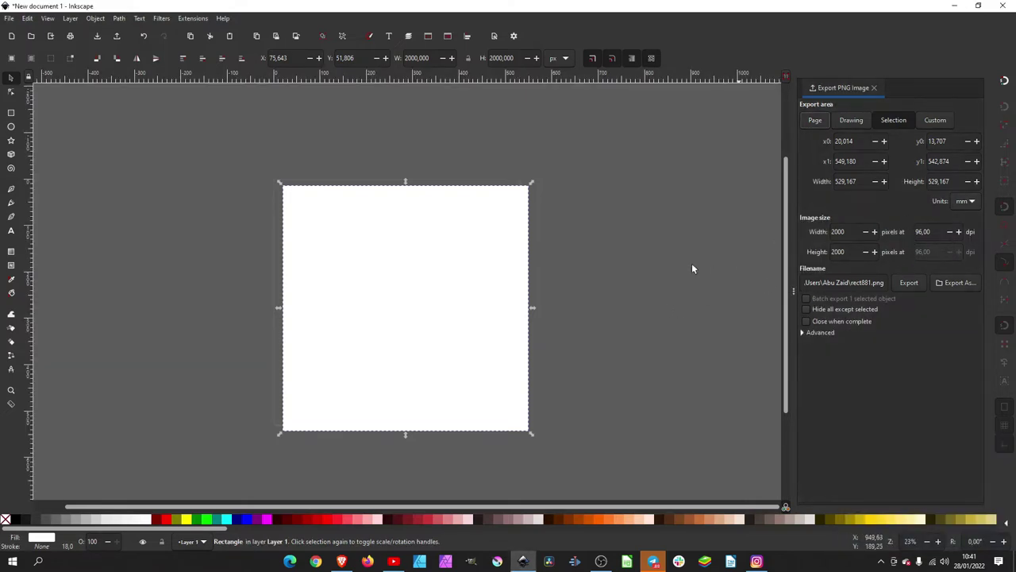
- Set the PNG export to 300 dpi, try a 2000 px width, then reselect the square
left_click(938, 231)
type("300")
key("Return")
left_click(633, 238)
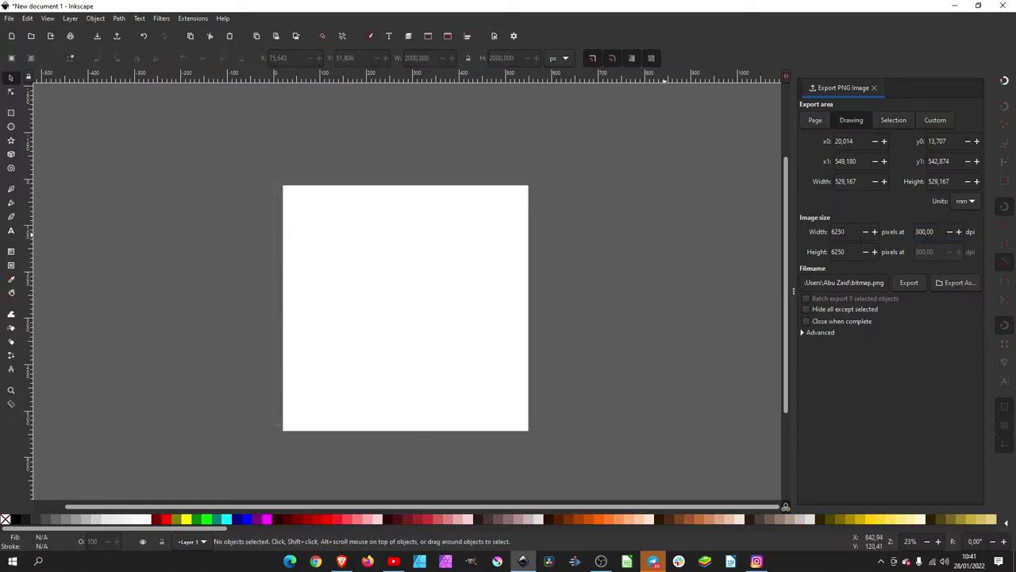
type("2000")
key("Return")
key("Tab")
type("3")
key("Return")
left_click(455, 257)
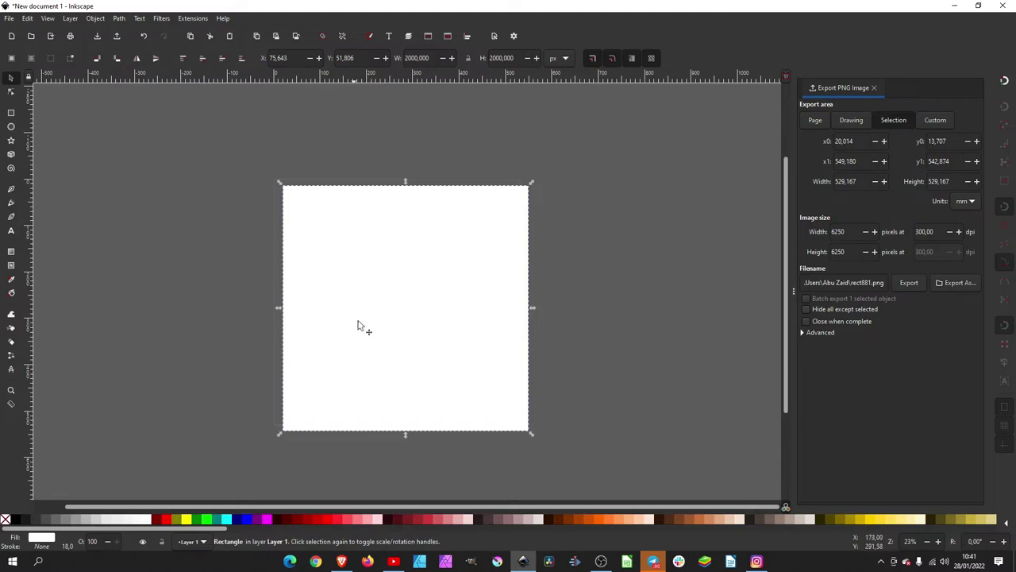
- Scale the square down and trim the export area to 169.359 mm for 2000×2000 px
mouse_move(532, 183)
left_mouse_down()
mouse_move(449, 274)
mouse_move(458, 266)
left_mouse_up()
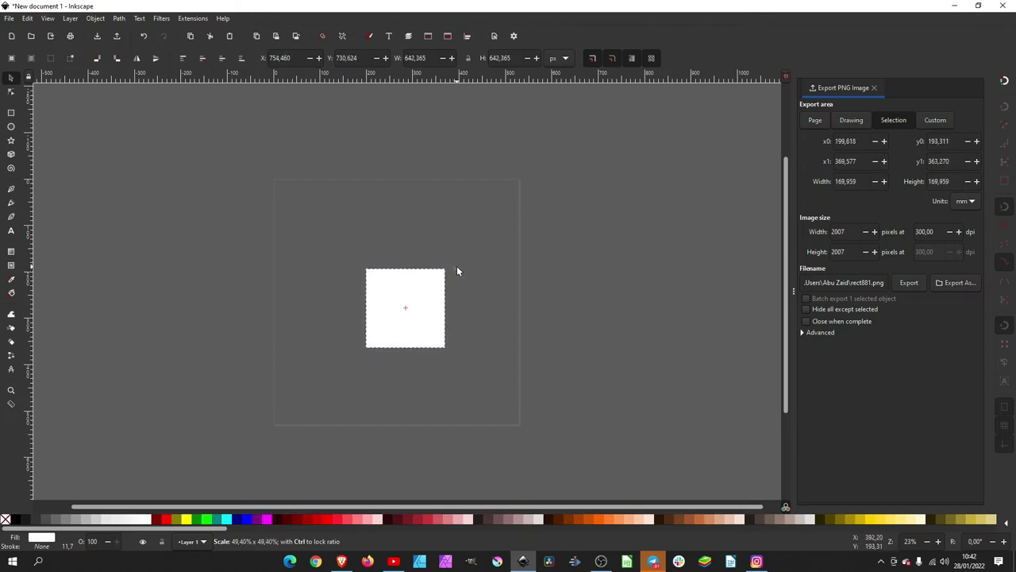
left_click(875, 181)
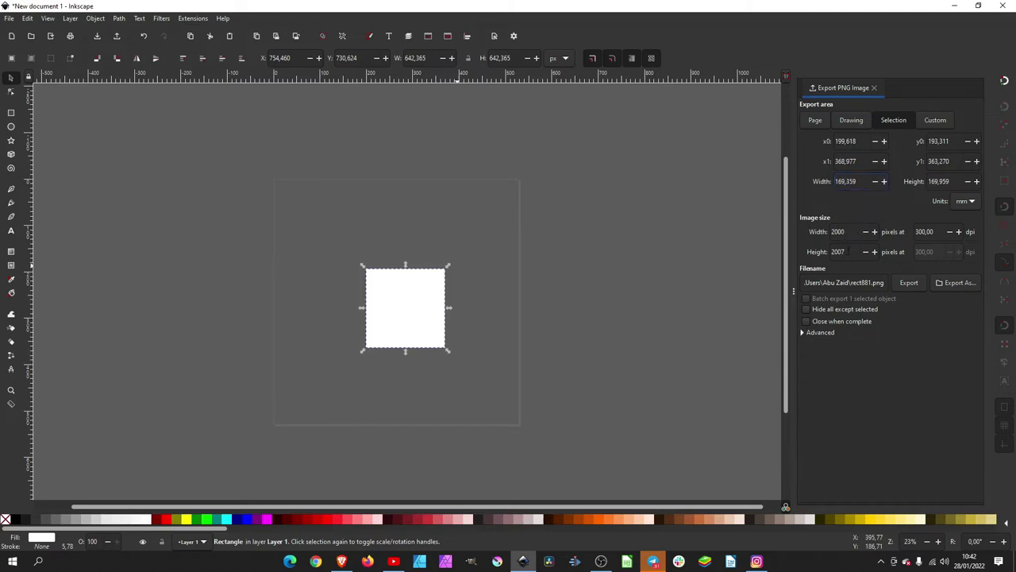
left_click(968, 181)
- Export the square as dpi.png into This PC > Pictures
left_click(958, 286)
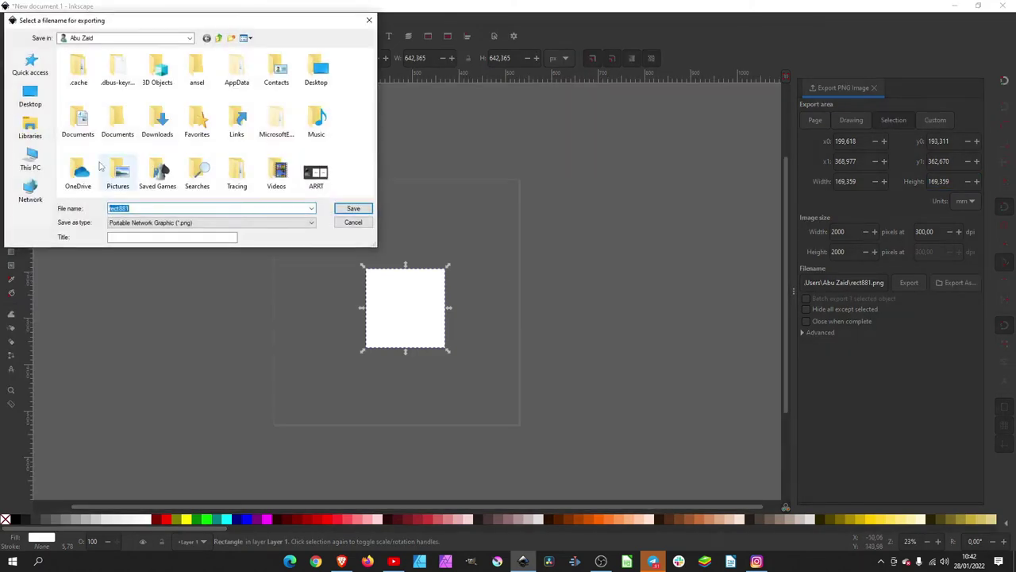
type("t")
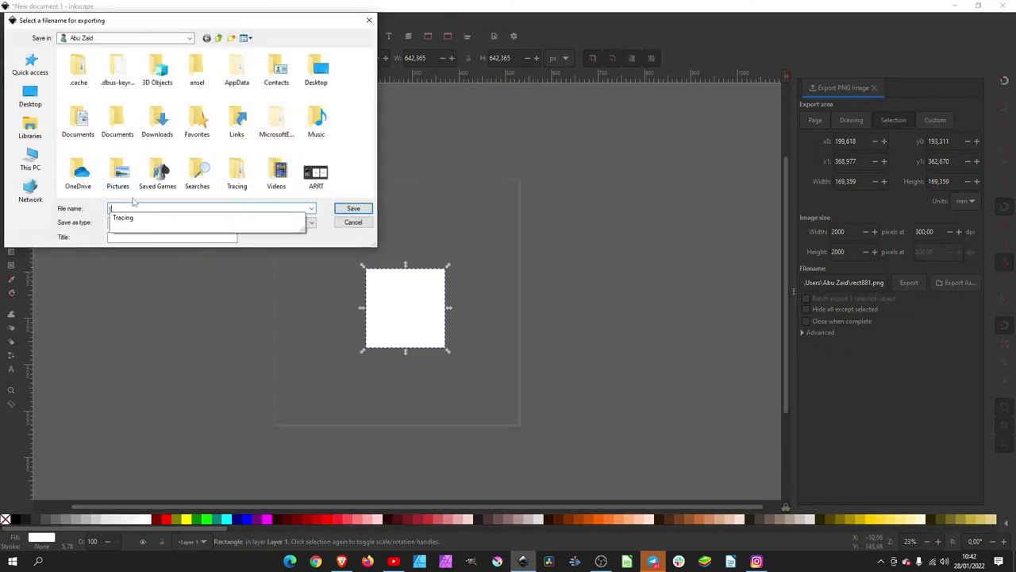
type("est")
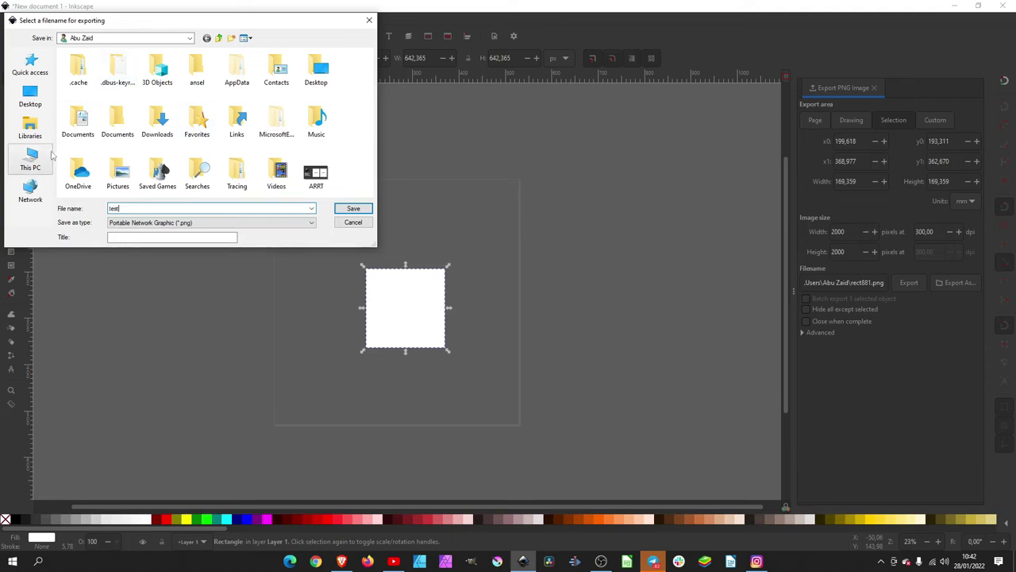
left_click(30, 158)
double_click(213, 129)
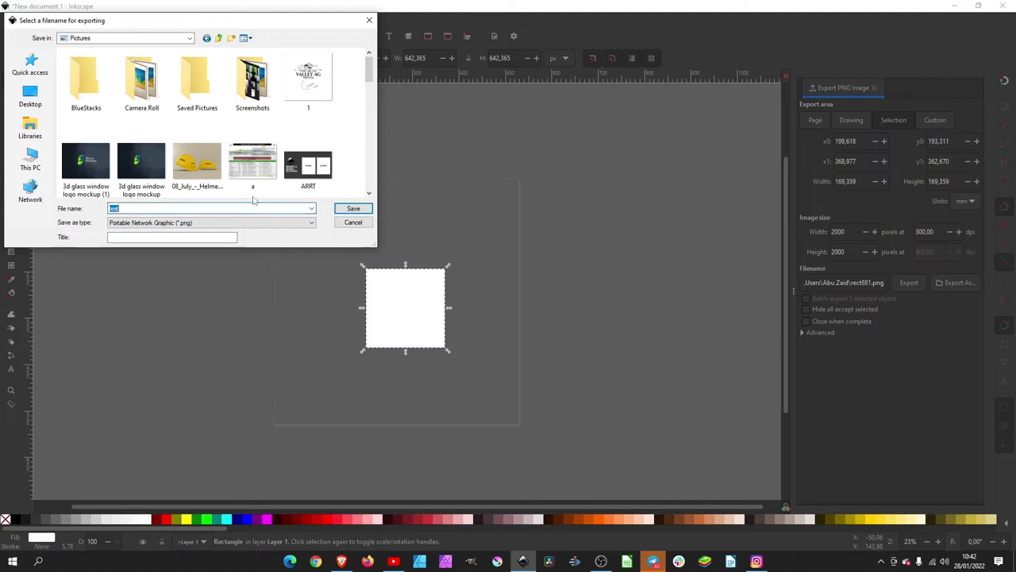
type("dpi")
left_click(356, 209)
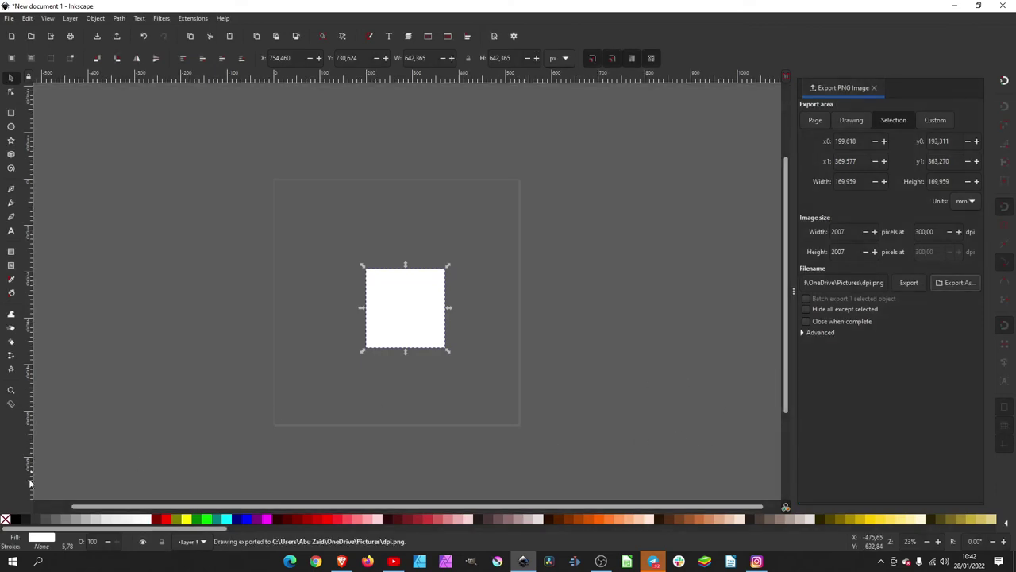
- Launch File Explorer, show the Pictures folder, and scroll down to the dpi image
left_click(13, 561)
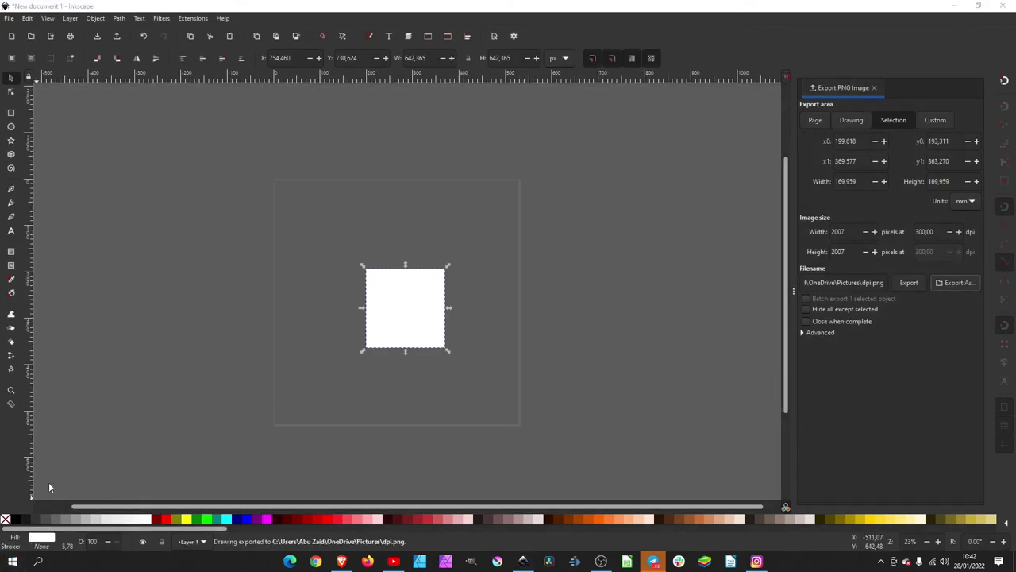
left_click(13, 462)
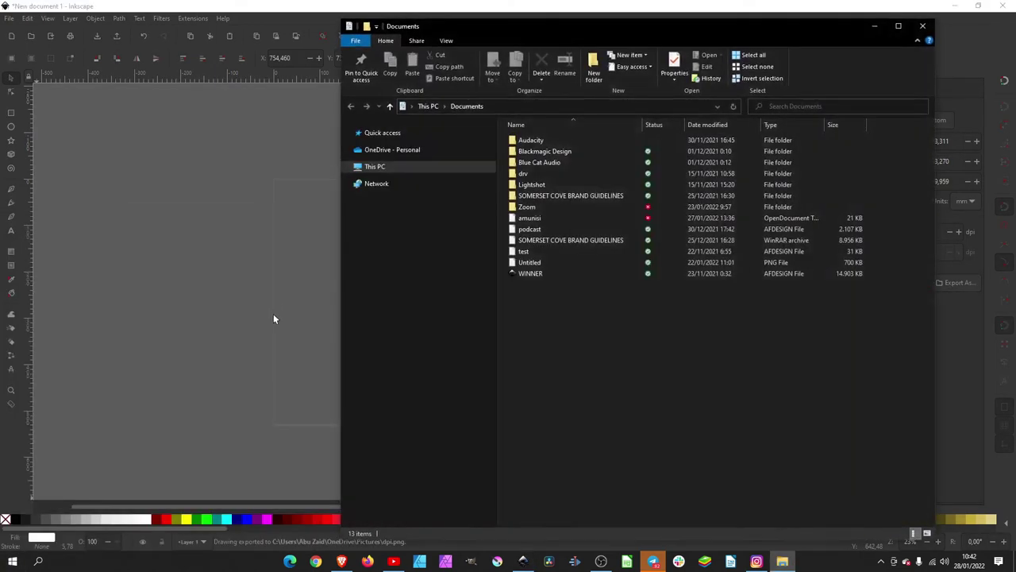
left_click(398, 243)
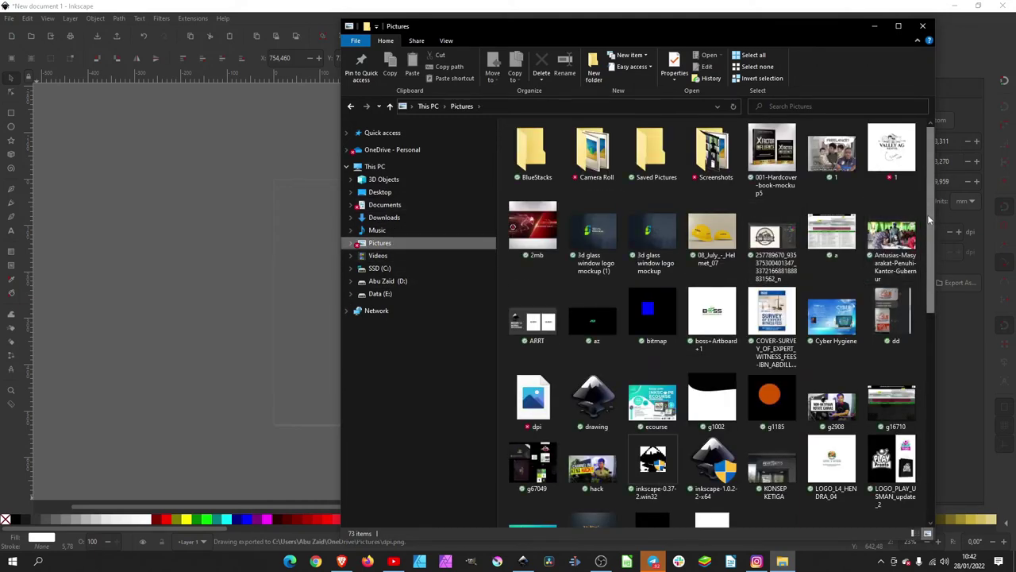
scroll(918, 333, "down", 2)
scroll(916, 475, "down", 5)
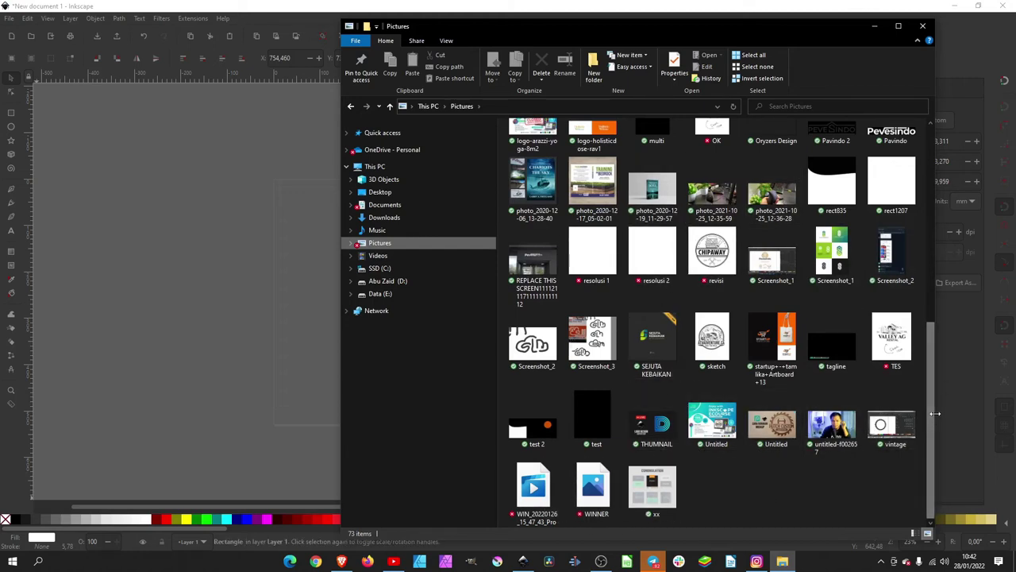
left_click_drag(935, 431, 927, 278)
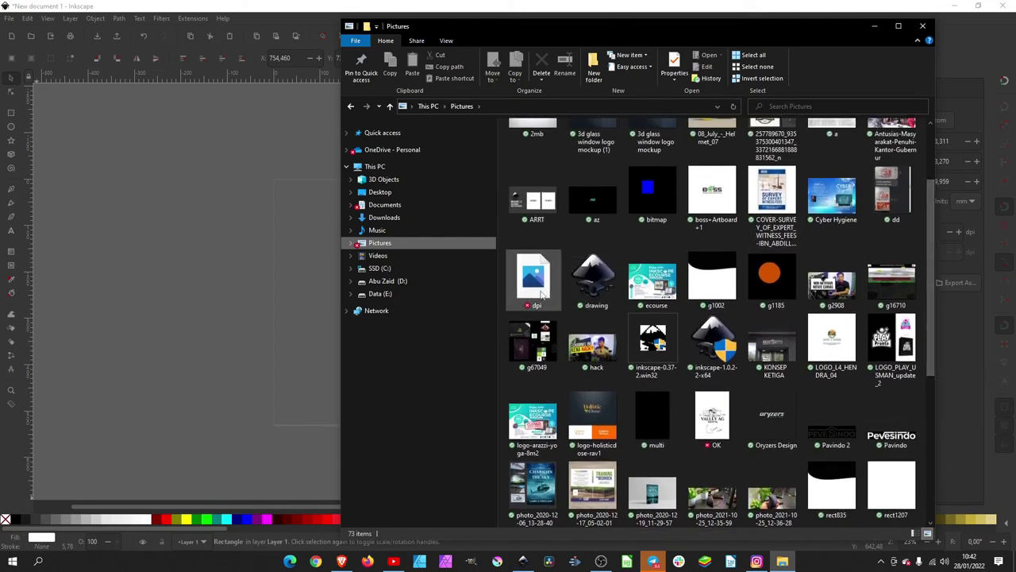
- Show the Details tab of dpi.png's Properties, confirming 2000 × 2000 pixels
right_click(536, 282)
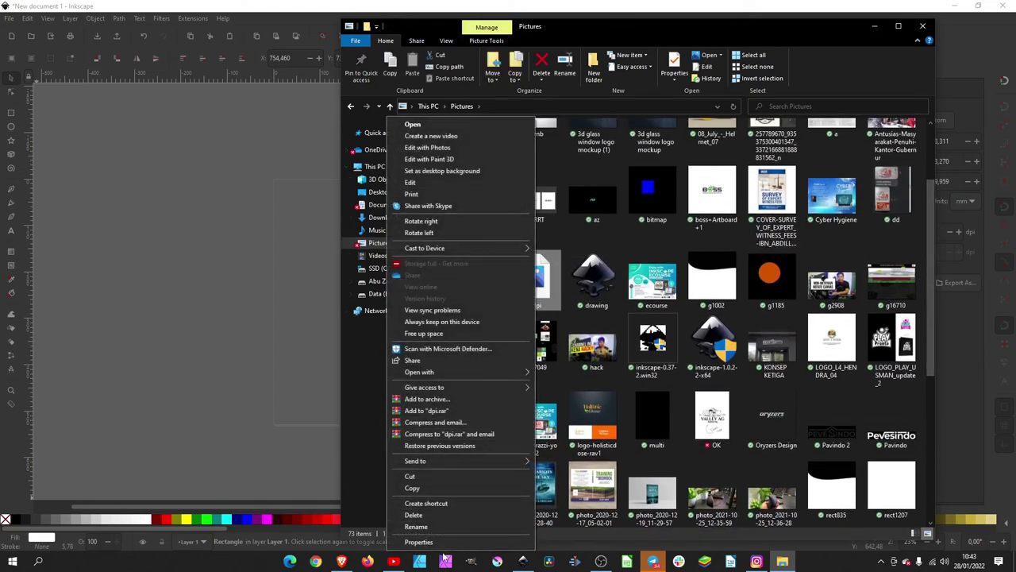
left_click(442, 542)
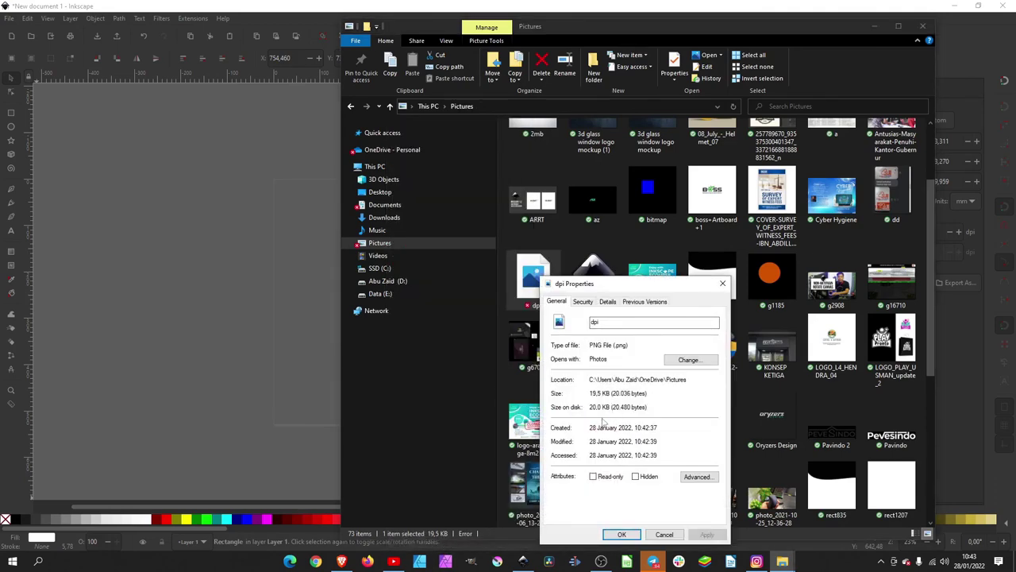
left_click(616, 307)
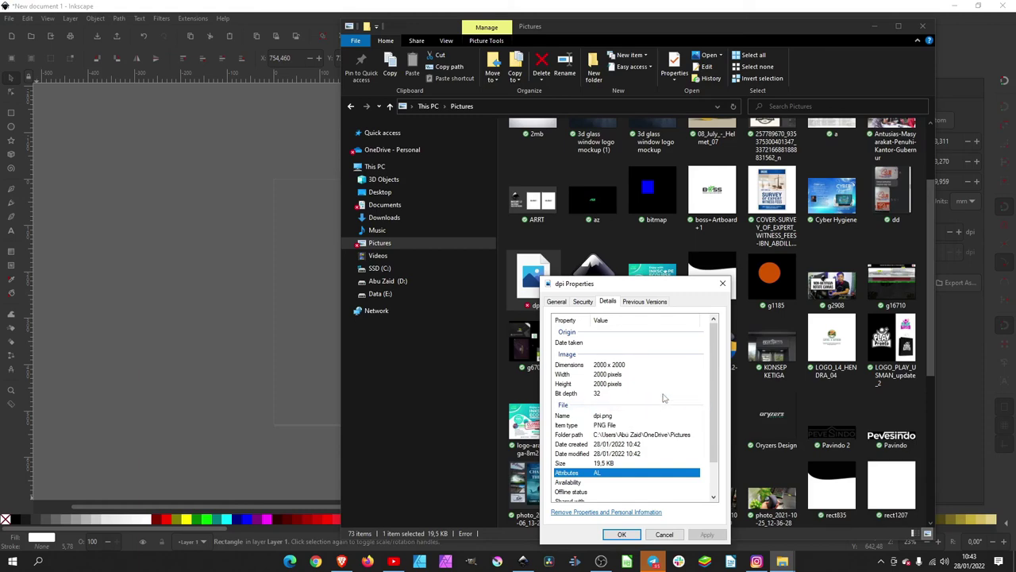
- Minimize File Explorer and close the dpi Properties window
left_click(876, 28)
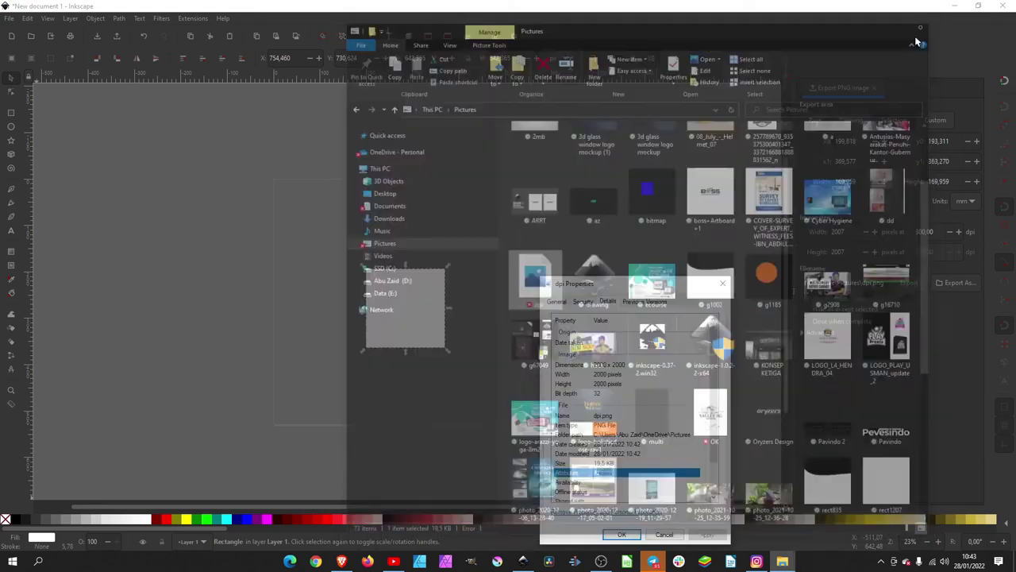
left_click(723, 283)
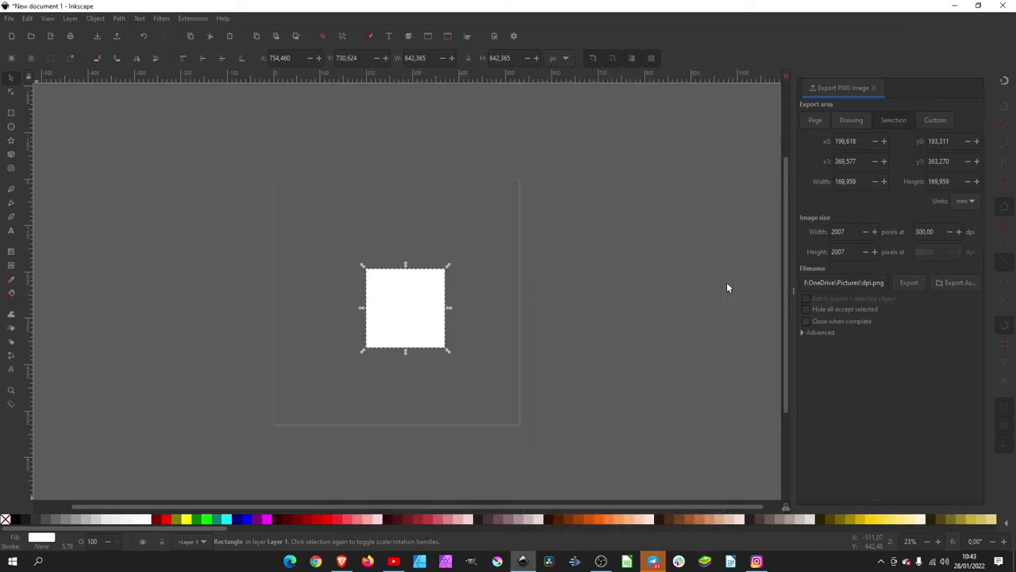